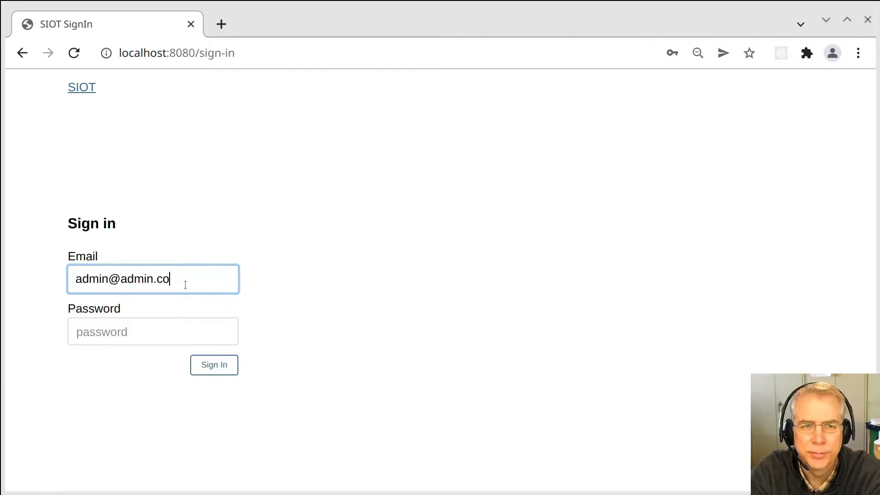
Sign in to SIOT with the administrator e-mail and password.
text(m)
key(Tab)
text(admin)
key(Return)
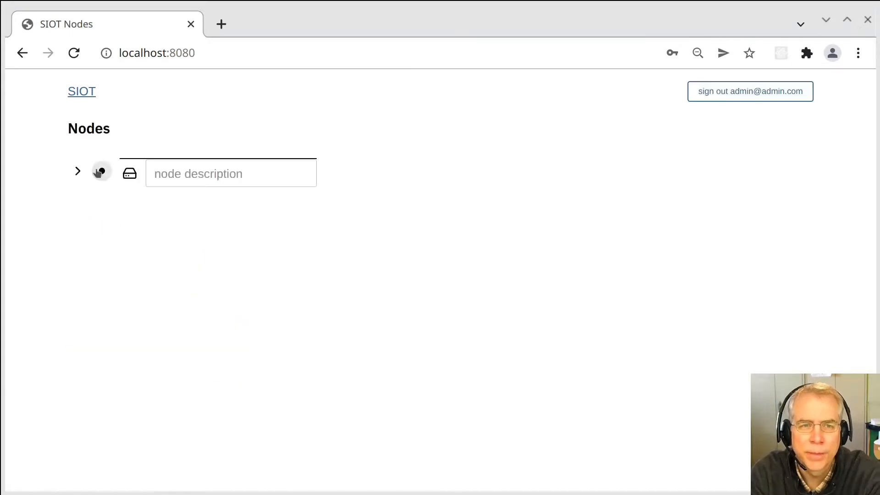
Set the root node's description to 'root node'.
click(78, 171)
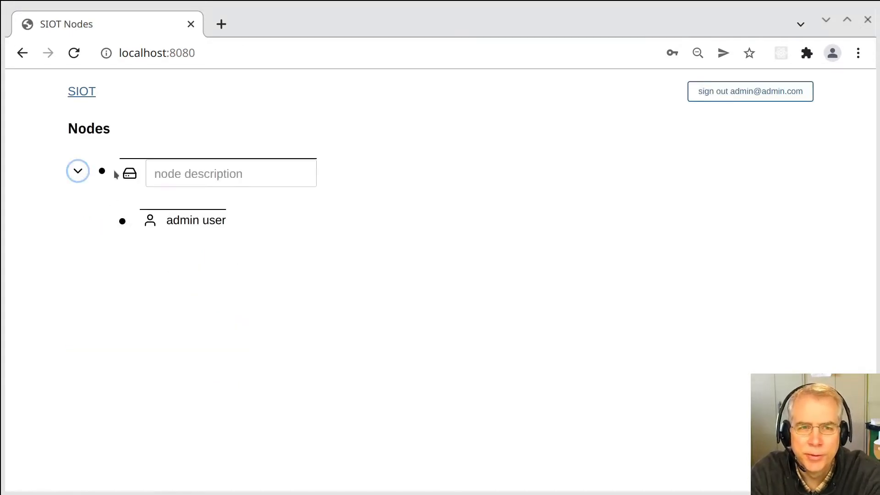
click(155, 174)
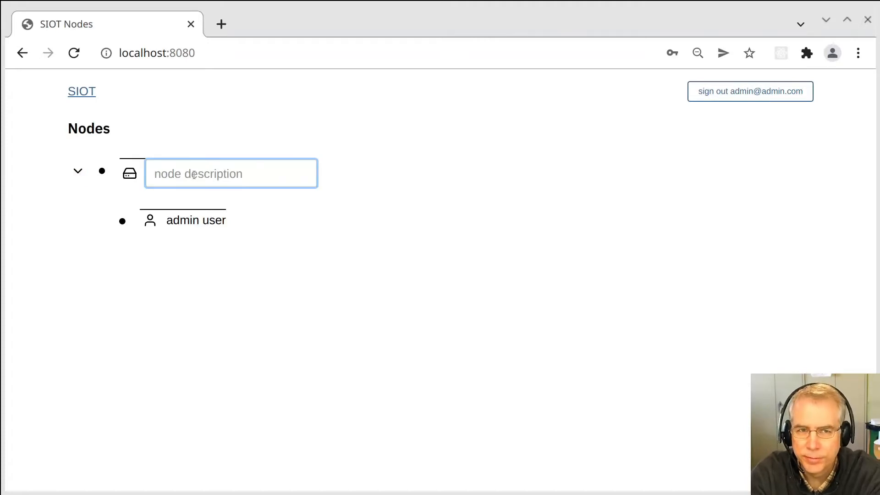
text(root node)
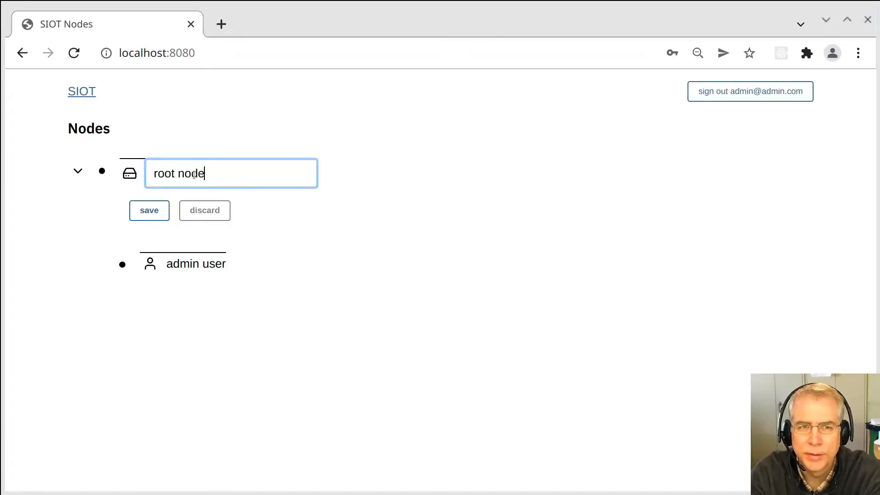
Add a Group child under root node and rename it 'Group 1'.
click(98, 172)
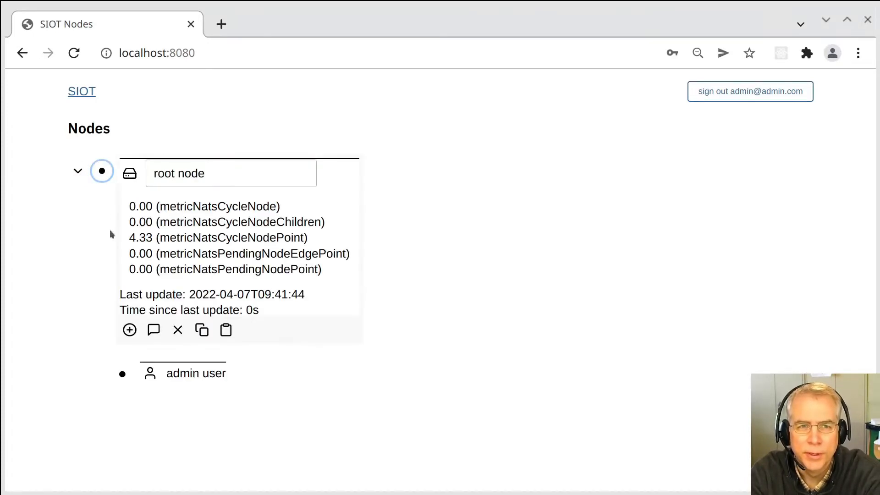
click(130, 330)
click(119, 381)
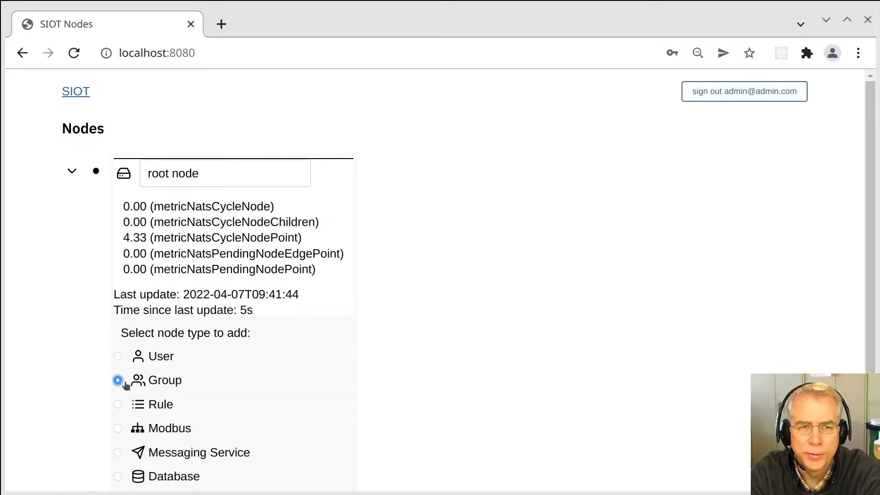
scroll(156, 453, down, 3)
click(141, 413)
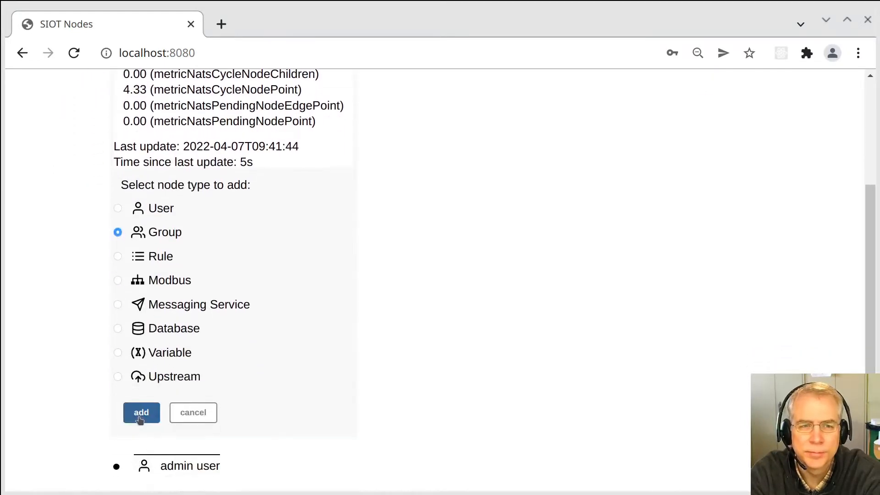
click(136, 396)
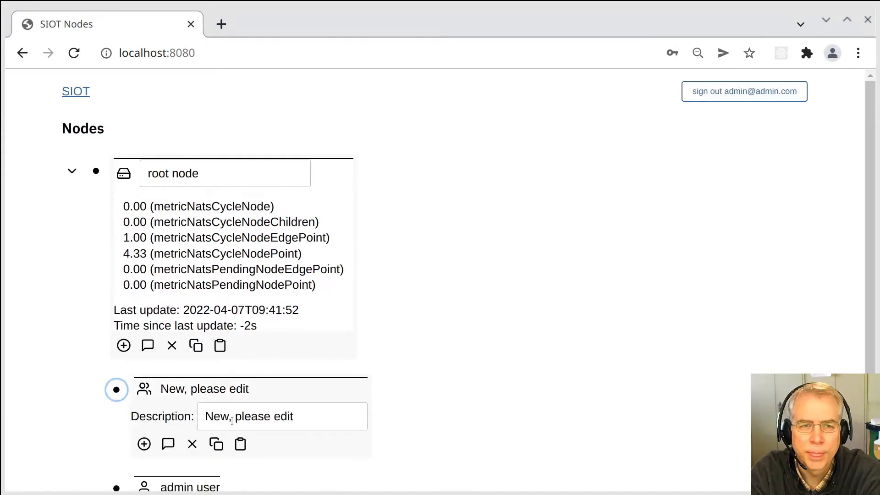
drag(321, 414, 199, 372)
text(Group 1)
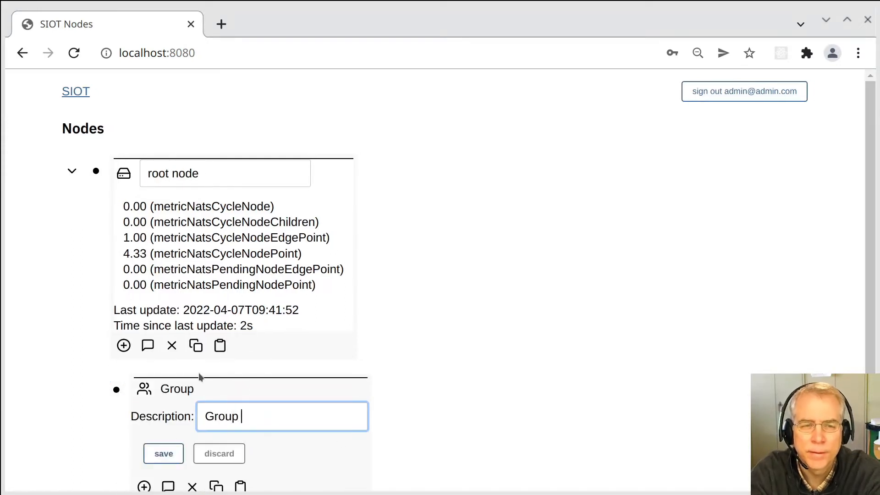
key(Return)
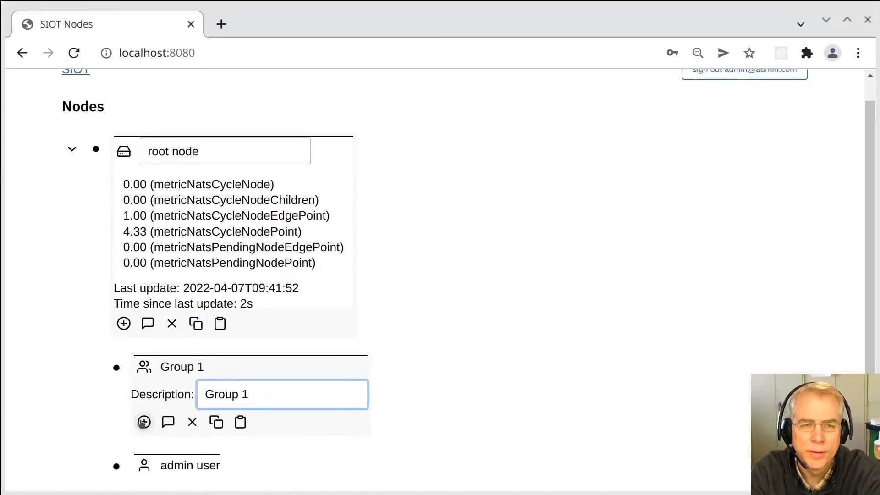
Add a new User node inside Group 1.
click(144, 423)
scroll(169, 310, down, 3)
click(146, 326)
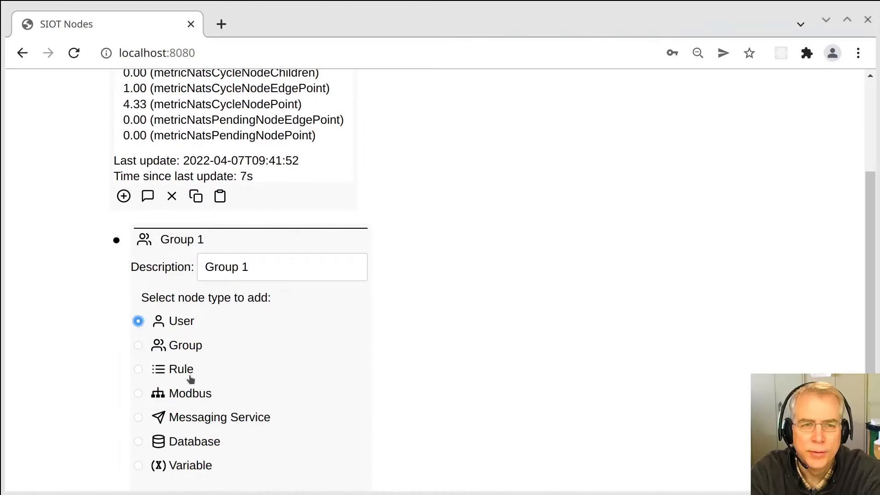
scroll(191, 380, down, 2)
click(162, 415)
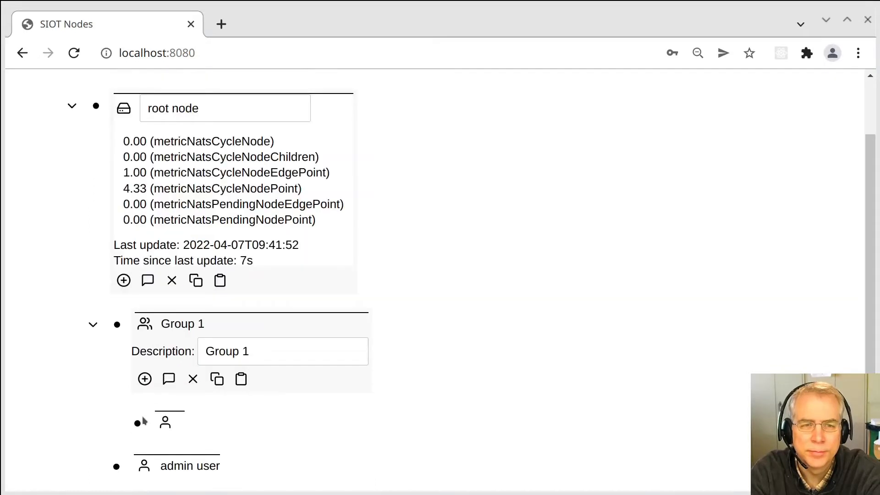
Enter the user's first name, then collapse the user, root and Group 1 nodes.
click(138, 421)
click(270, 448)
scroll(286, 429, down, 3)
scroll(346, 331, down, 1)
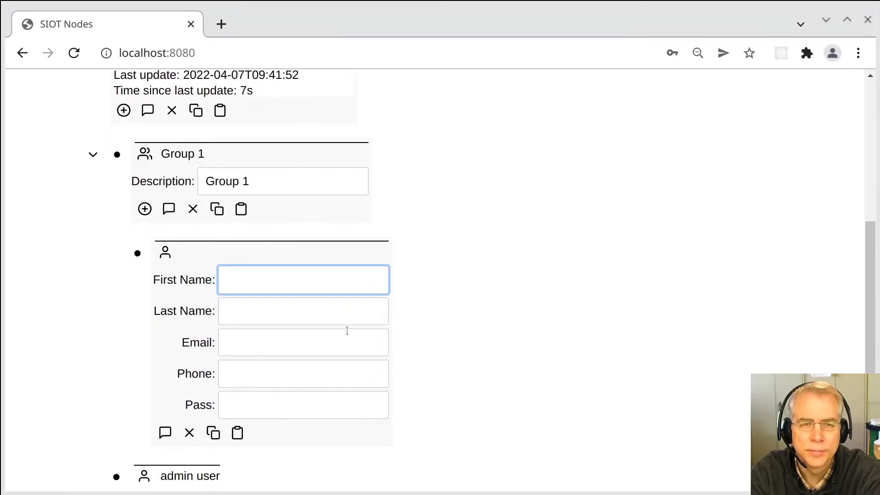
text(Cliff)
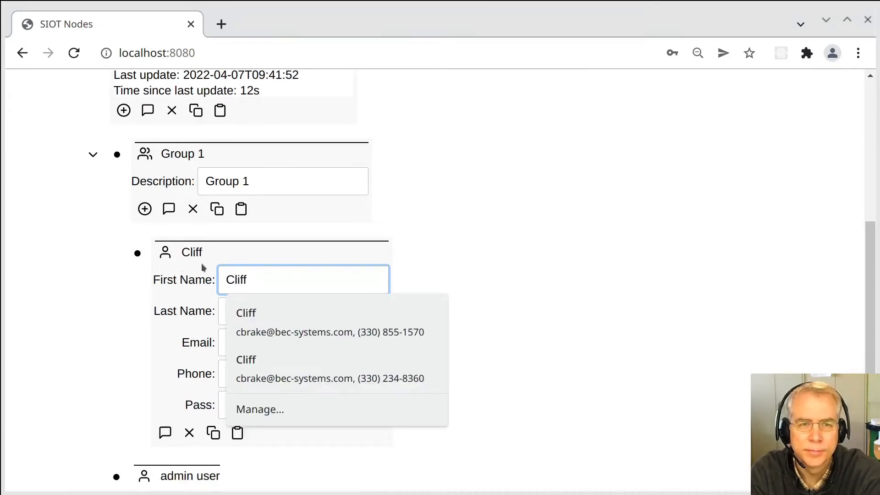
click(137, 253)
click(96, 106)
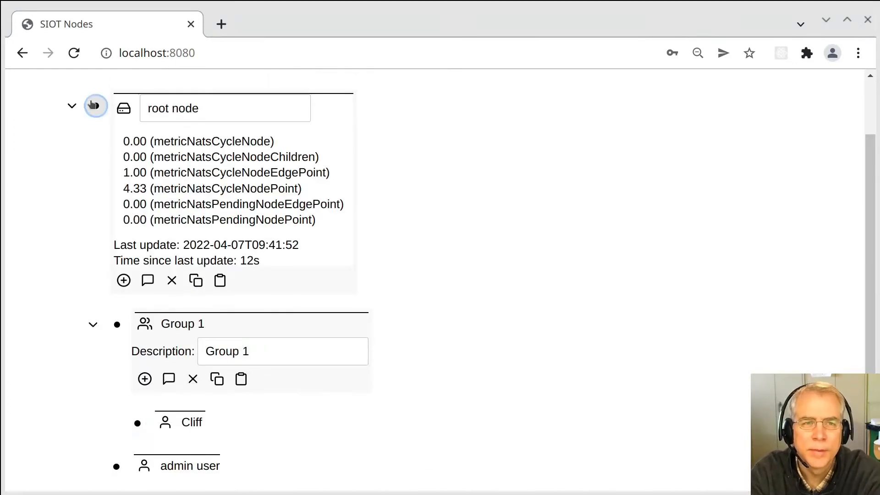
click(123, 222)
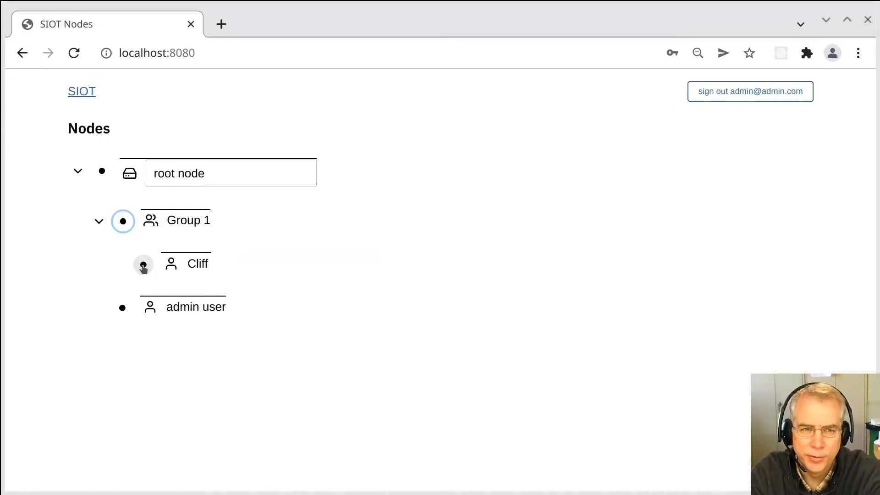
Copy the user node and paste it into root node with the move option.
click(144, 264)
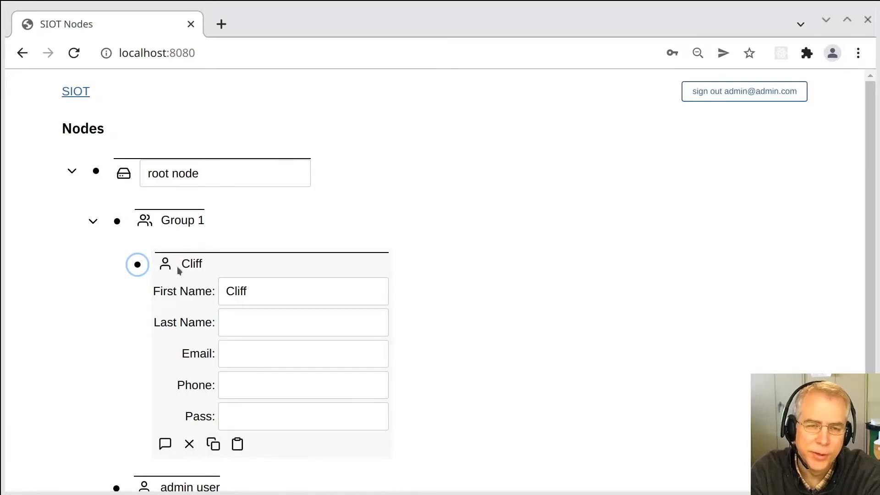
click(213, 444)
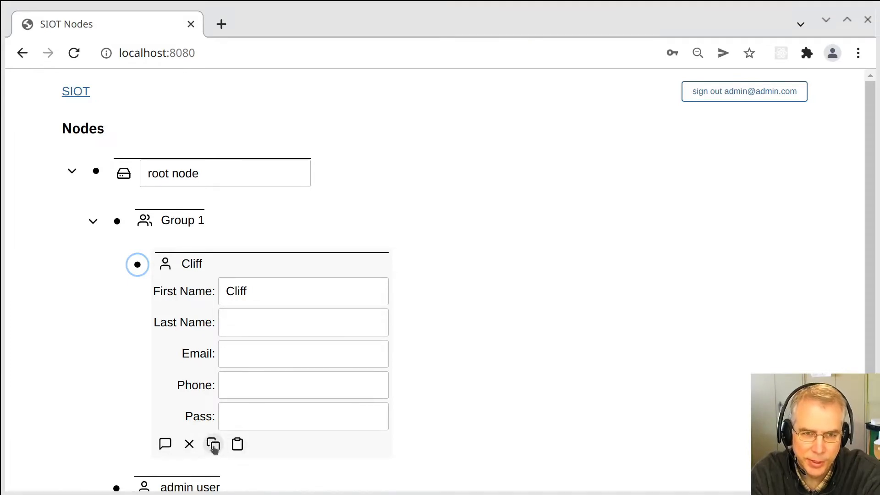
click(213, 444)
click(95, 171)
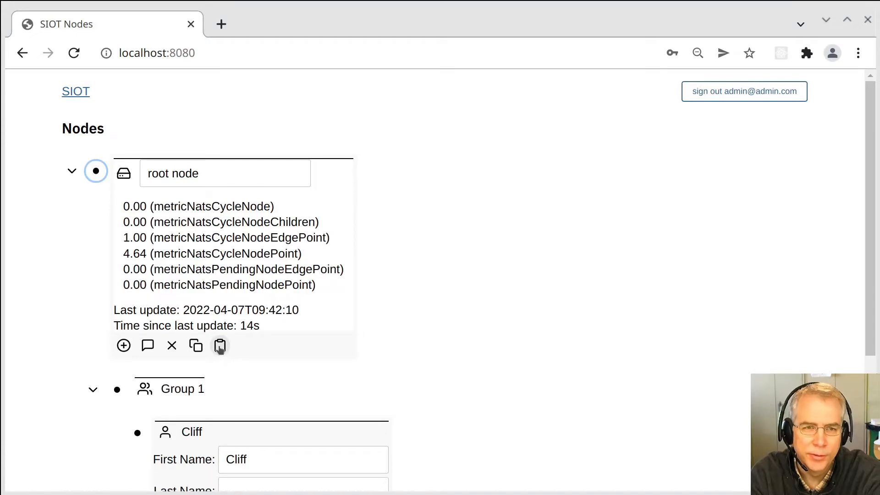
click(220, 346)
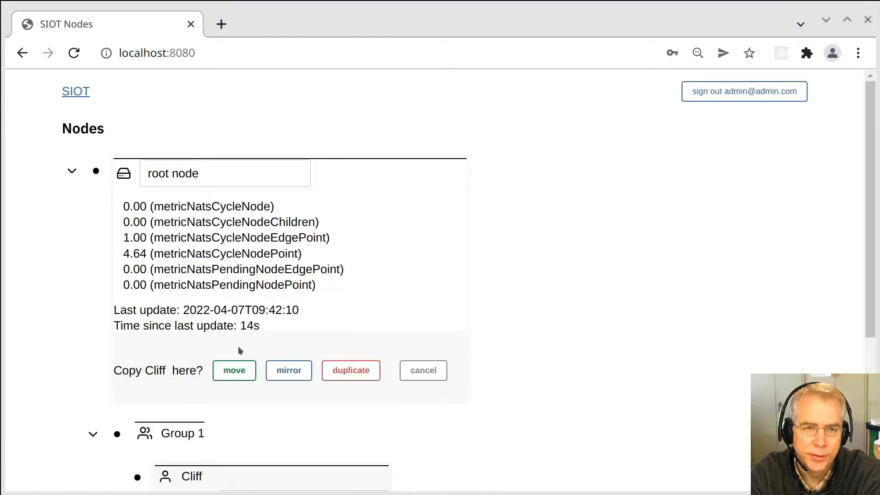
click(243, 375)
key(ctrl+minus)
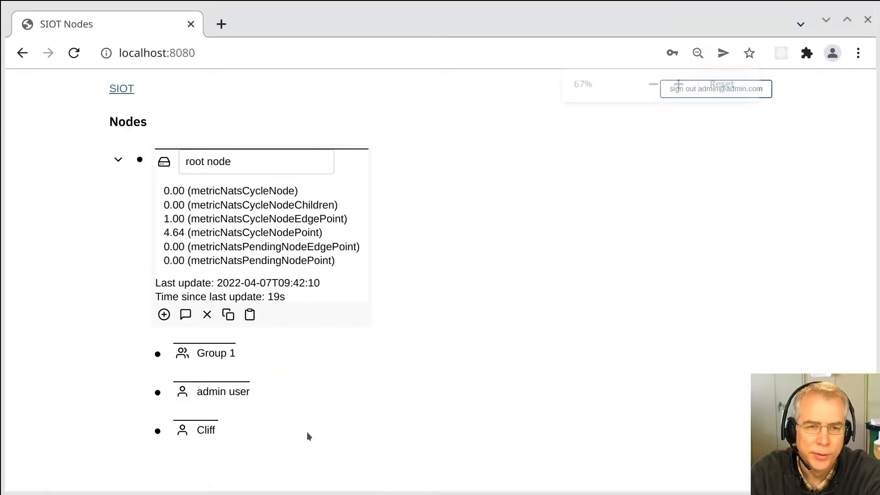
key(ctrl+minus)
key(ctrl+plus)
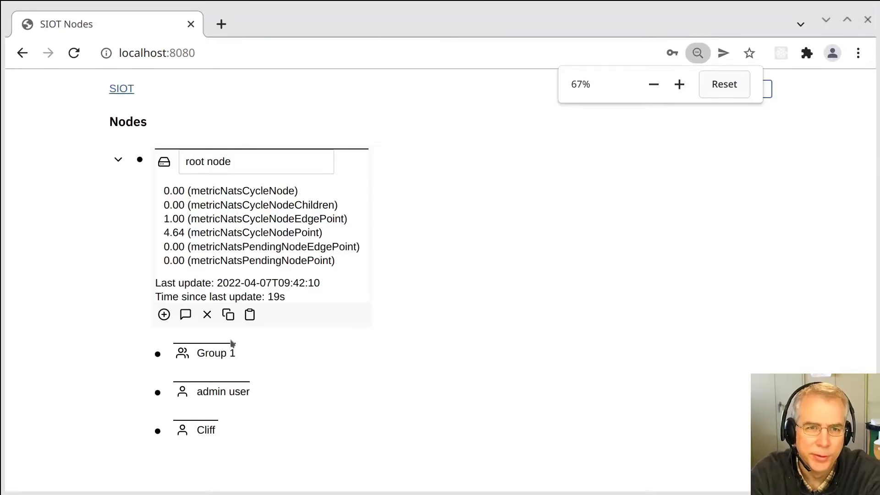
Copy the user node, paste-move it into Group 1, then collapse root and Group 1.
click(172, 433)
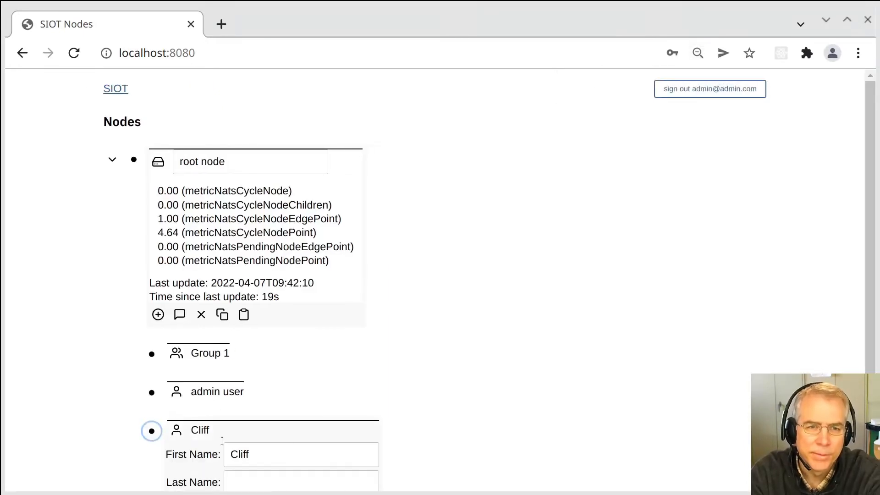
scroll(295, 449, down, 3)
click(219, 468)
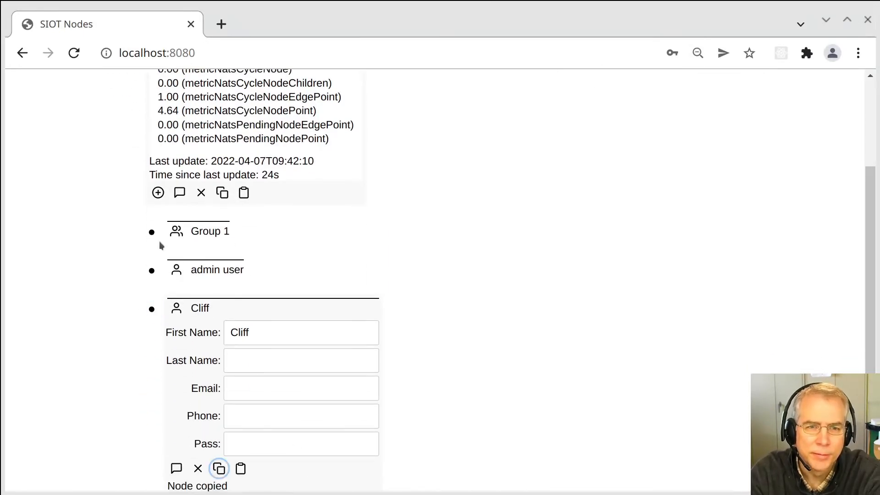
click(153, 232)
click(261, 281)
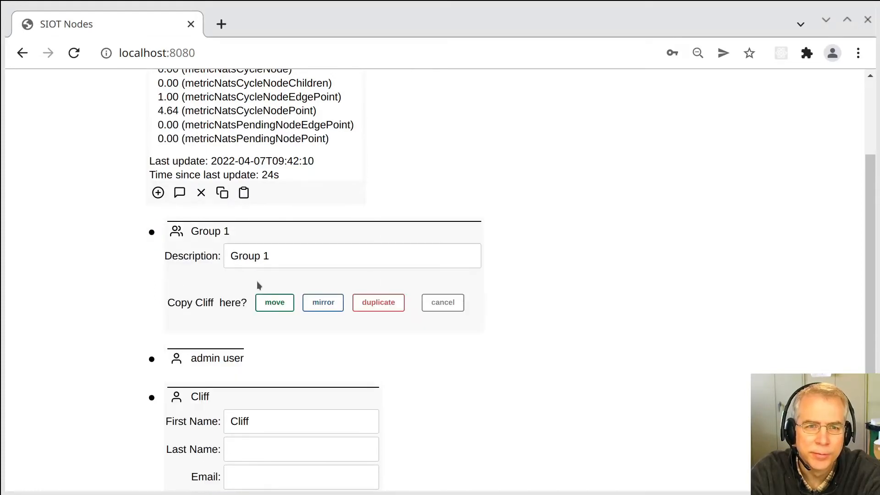
click(277, 302)
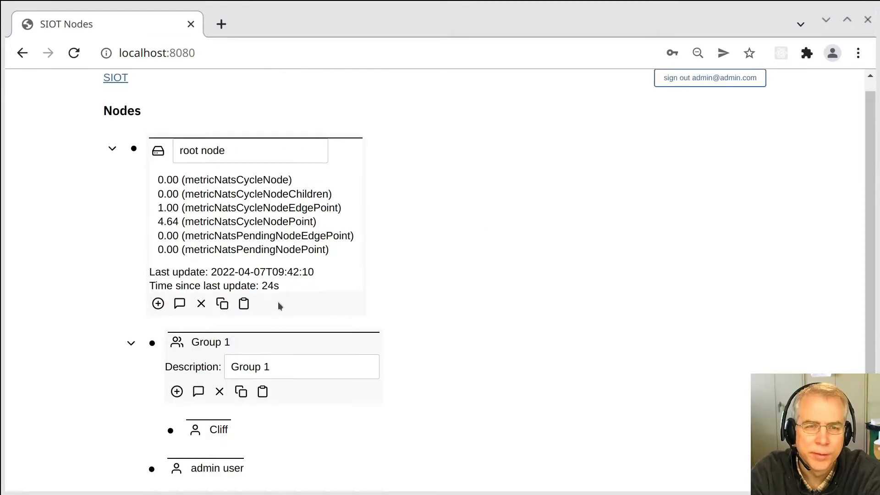
click(136, 153)
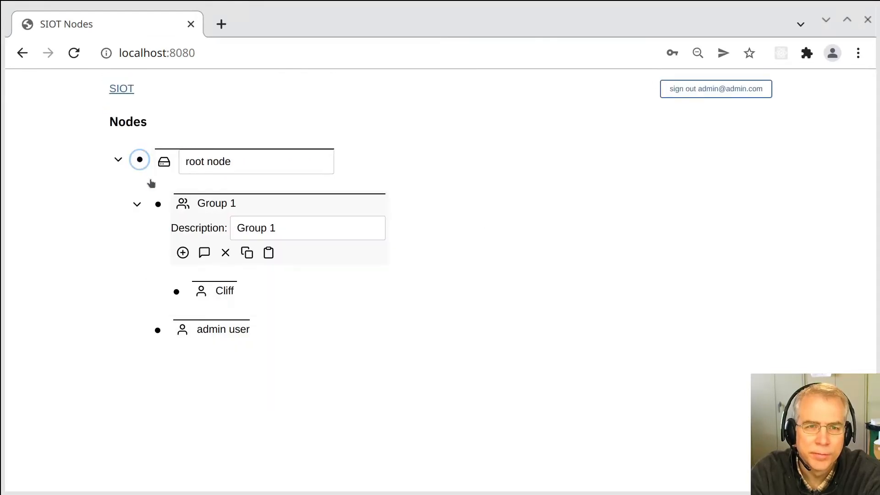
click(158, 204)
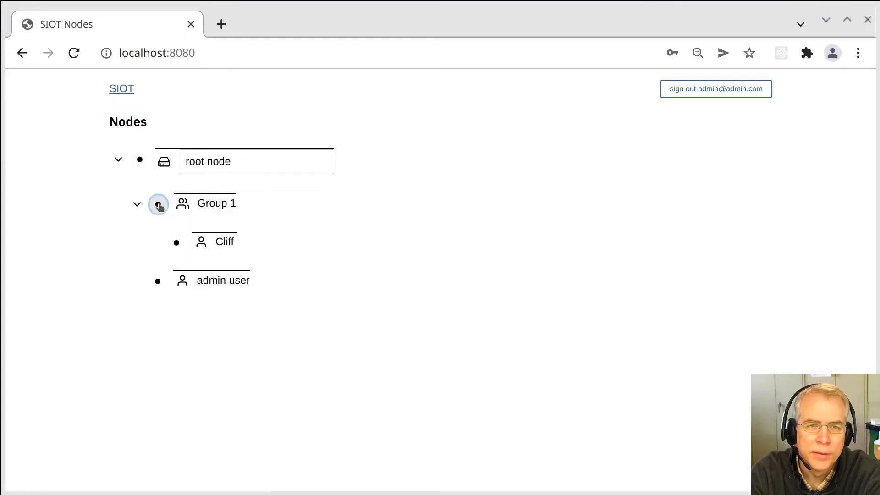
Copy the Group 1 user and paste it into root node using mirror.
click(177, 243)
click(243, 403)
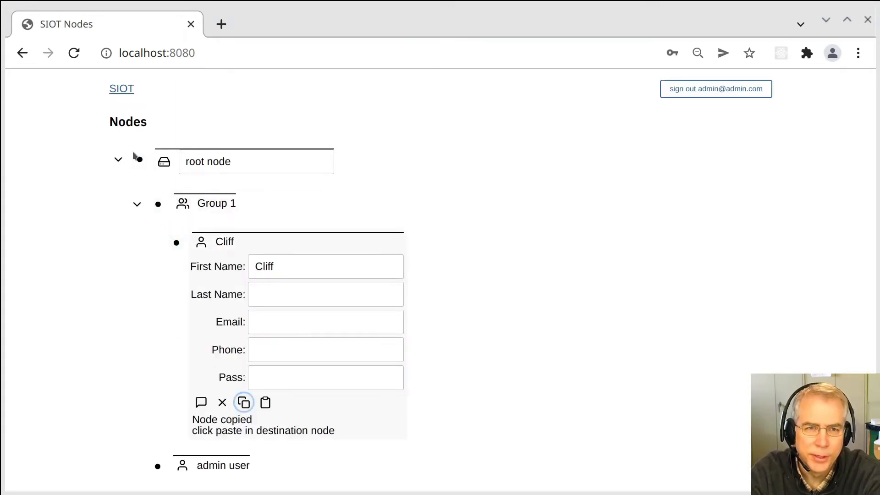
click(136, 158)
click(245, 313)
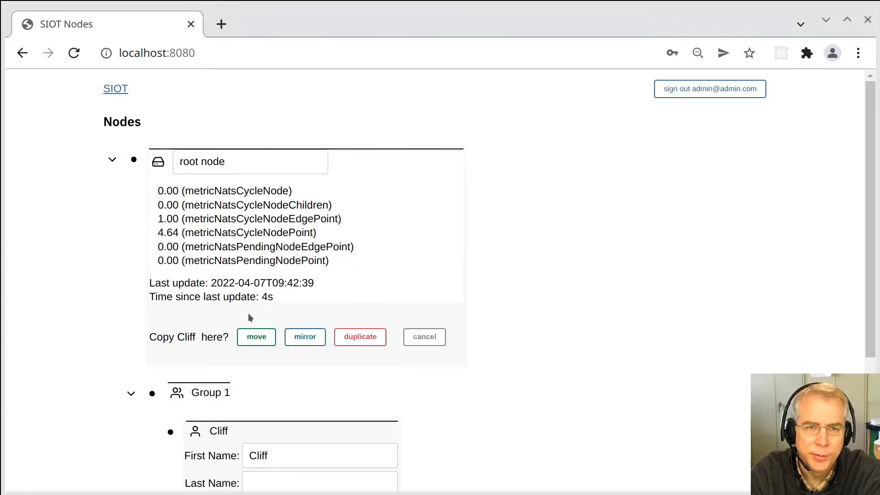
click(303, 340)
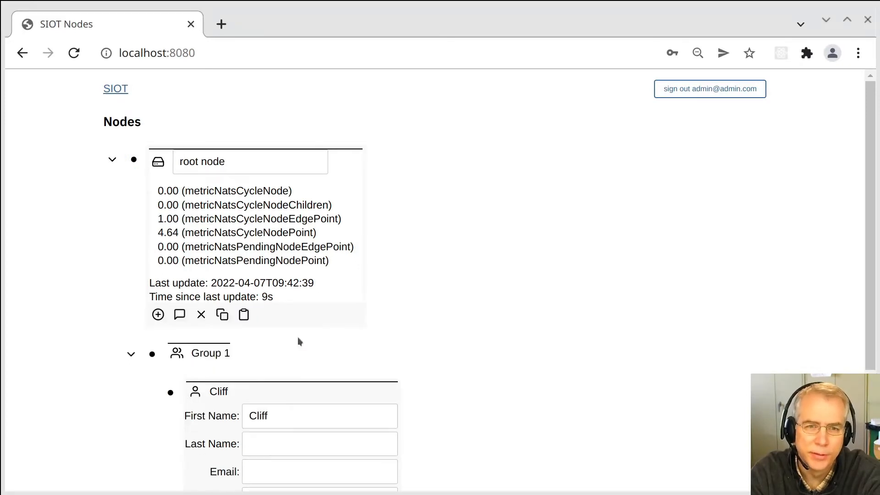
click(133, 161)
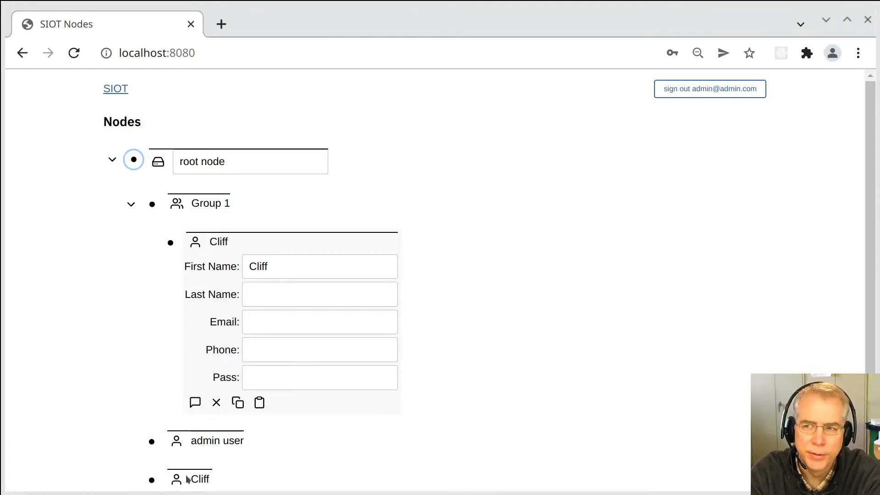
Enter the user's surname in the Last Name field and save it.
click(307, 262)
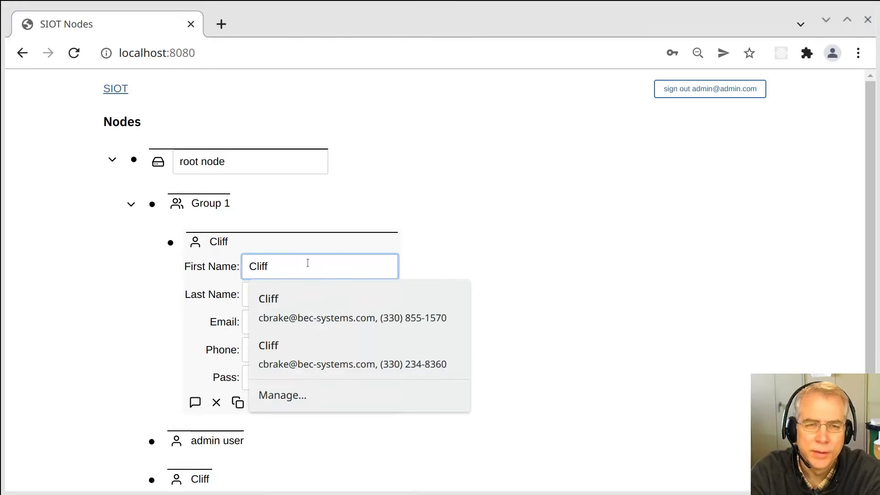
key(Tab)
key(BackSpace)
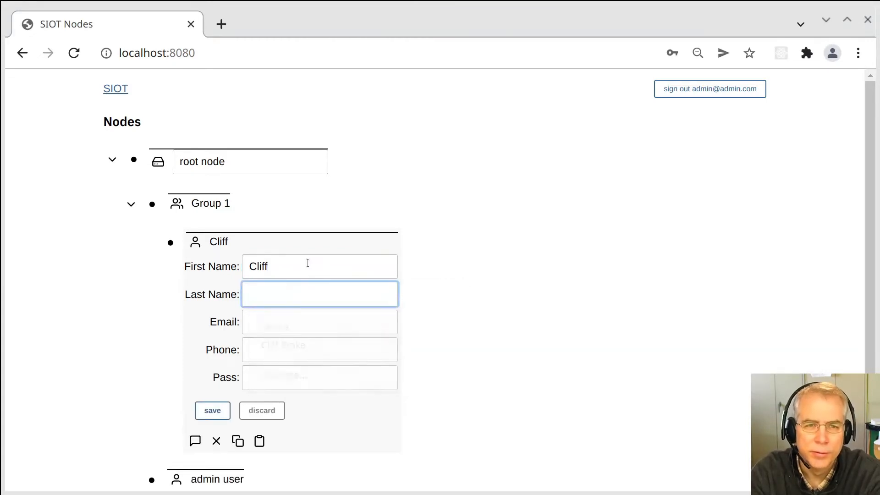
text(bERA)
key(BackSpace)
key(BackSpace)
key(BackSpace)
key(BackSpace)
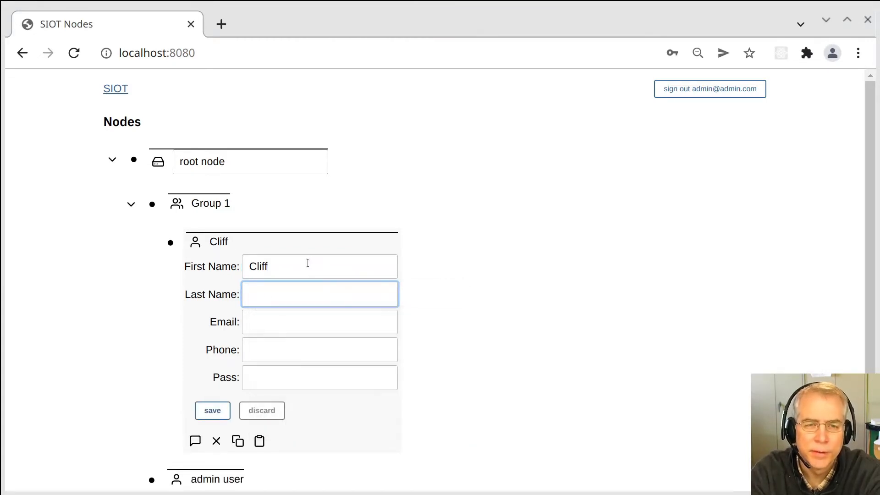
text(BRake)
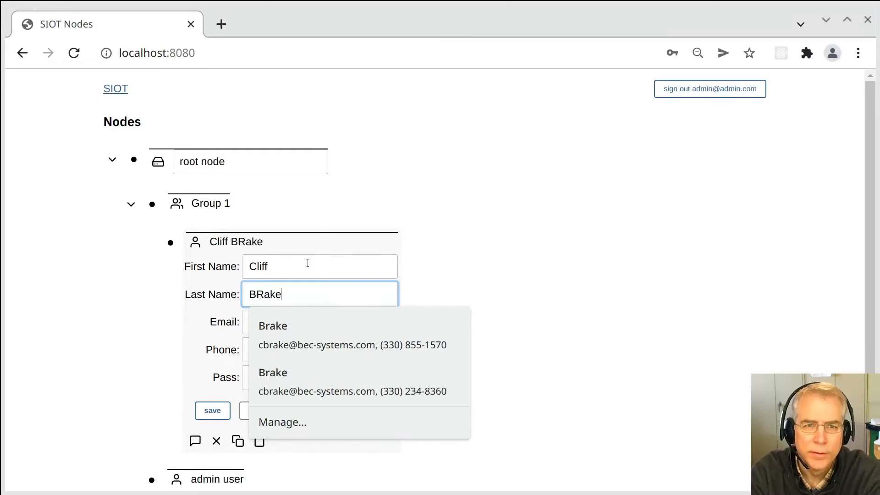
key(BackSpace)
key(BackSpace)
key(BackSpace)
key(BackSpace)
text(rake)
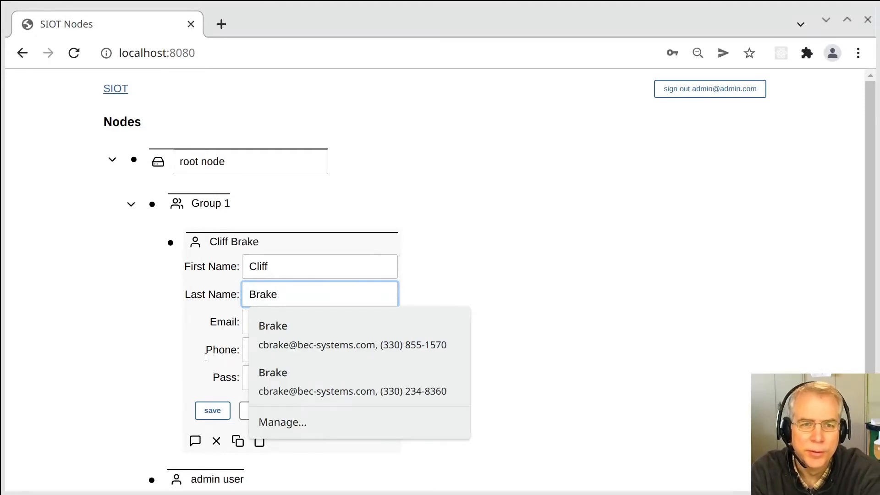
click(204, 409)
Expand the mirrored user under root node to confirm it shows the same full name.
scroll(168, 407, down, 1)
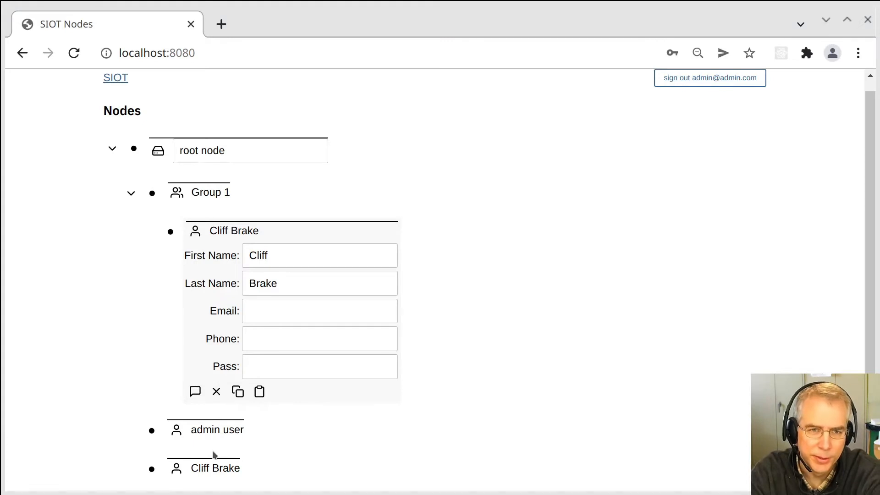
click(152, 468)
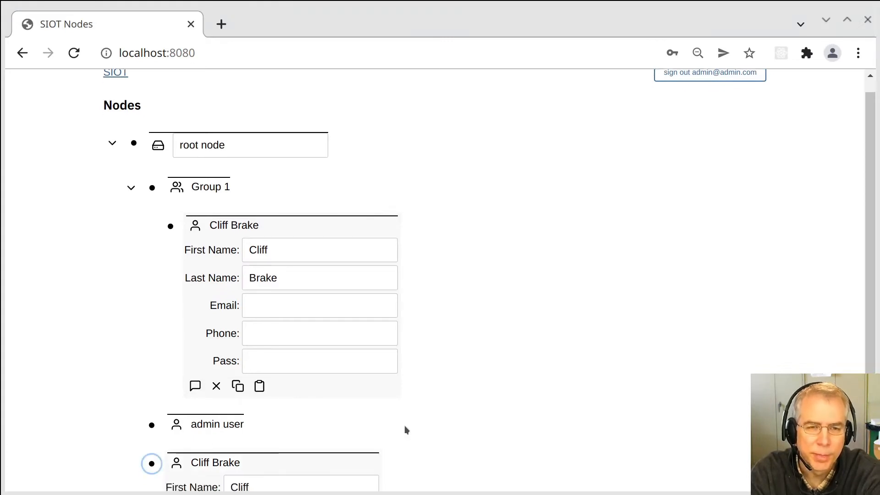
scroll(403, 427, down, 4)
scroll(398, 426, up, 4)
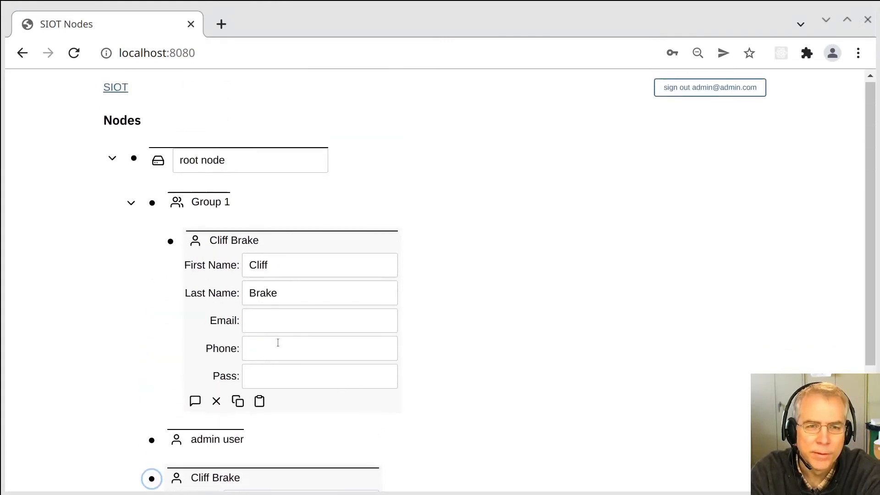
click(151, 479)
click(170, 241)
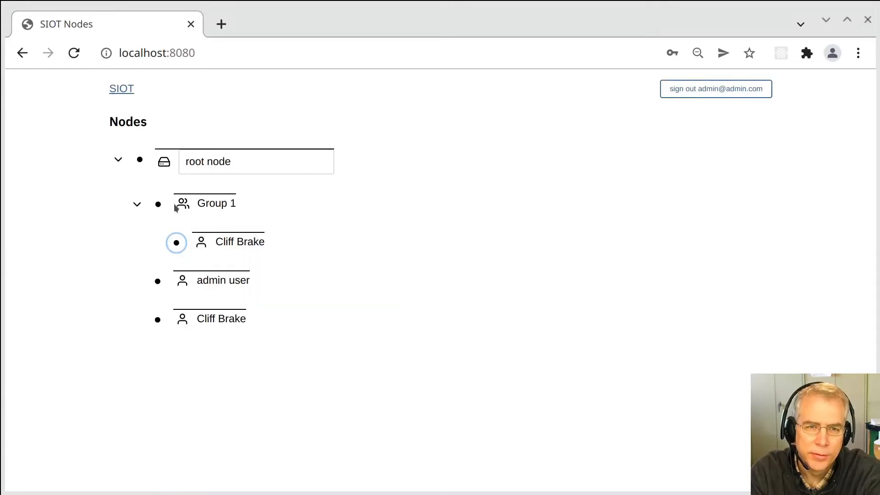
Copy Group 1 and paste it into root node using duplicate.
click(159, 205)
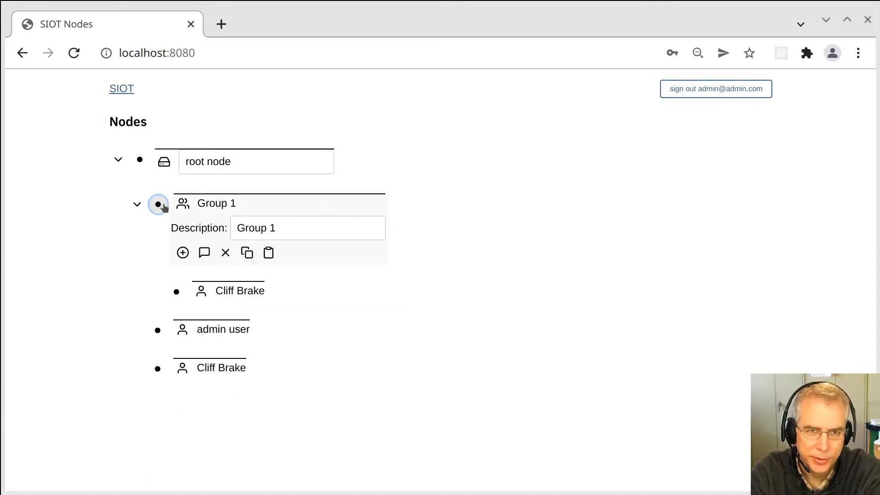
click(247, 252)
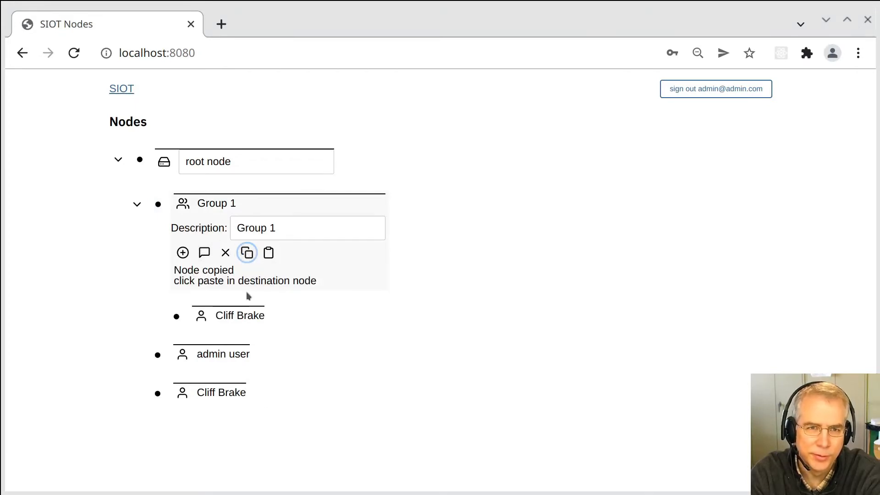
click(136, 204)
click(140, 160)
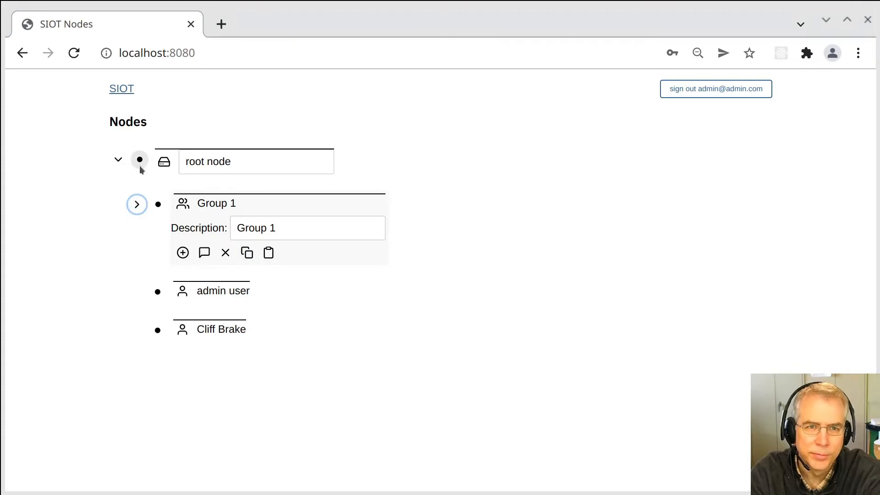
click(244, 314)
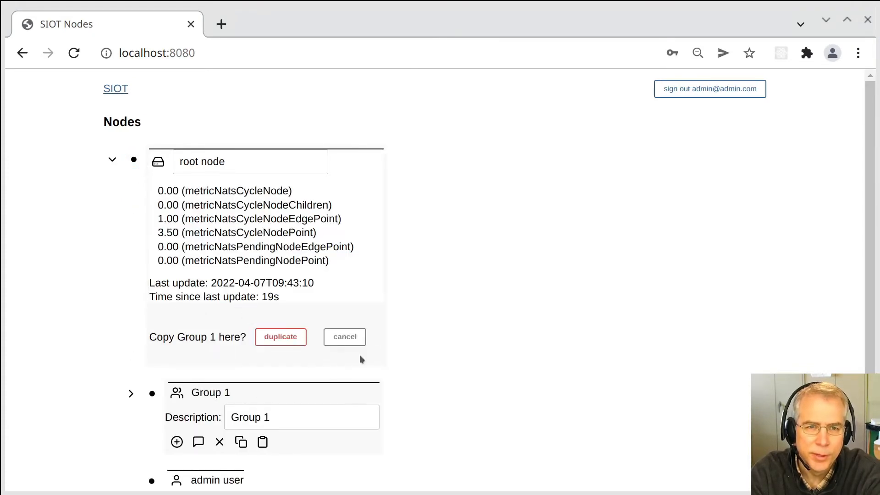
scroll(439, 333, down, 2)
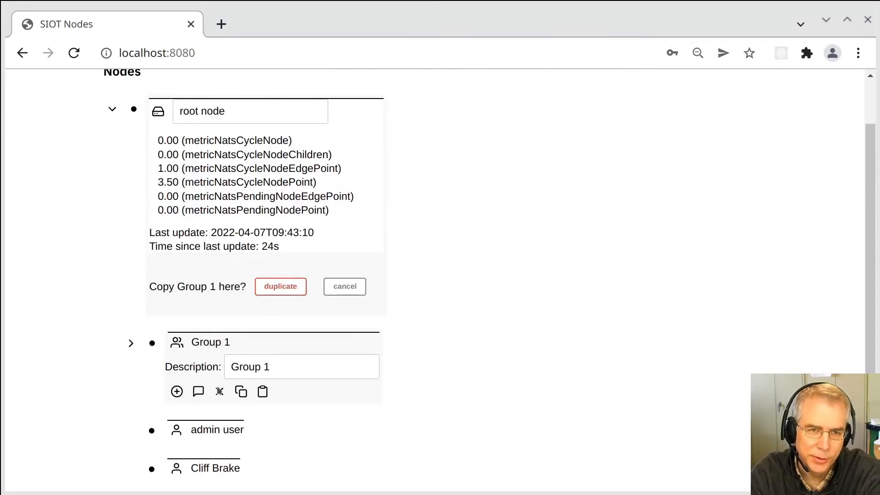
click(294, 287)
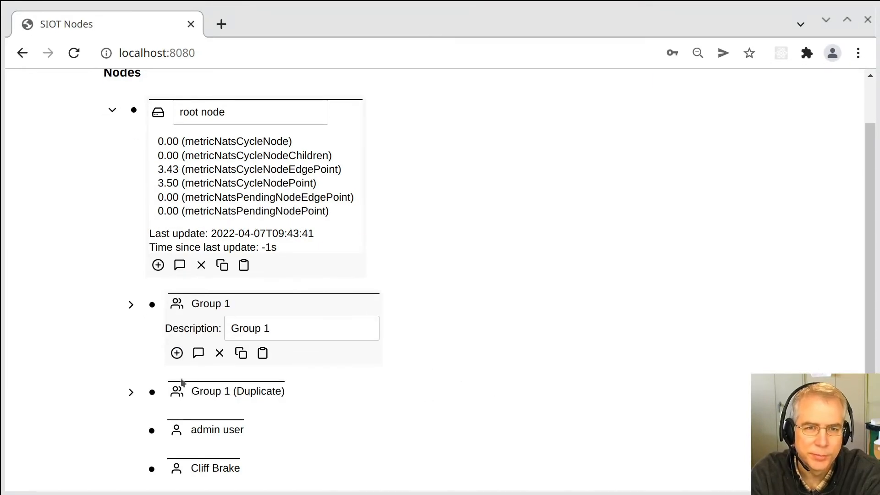
click(135, 111)
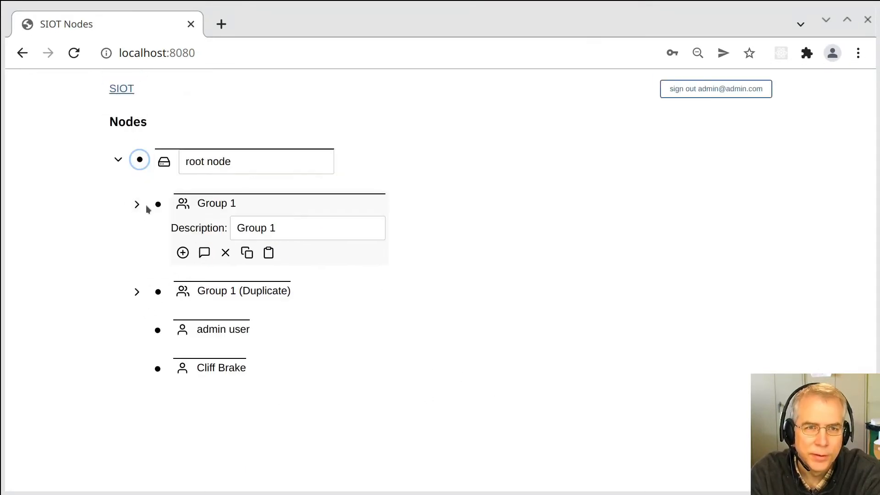
Collapse Group 1's details and expand both Group 1 (Duplicate) and Group 1 to show their users.
click(157, 204)
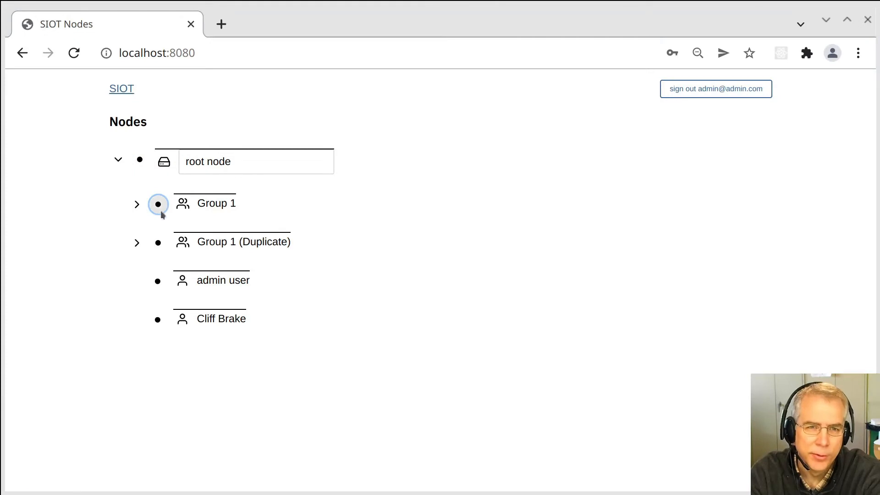
click(137, 242)
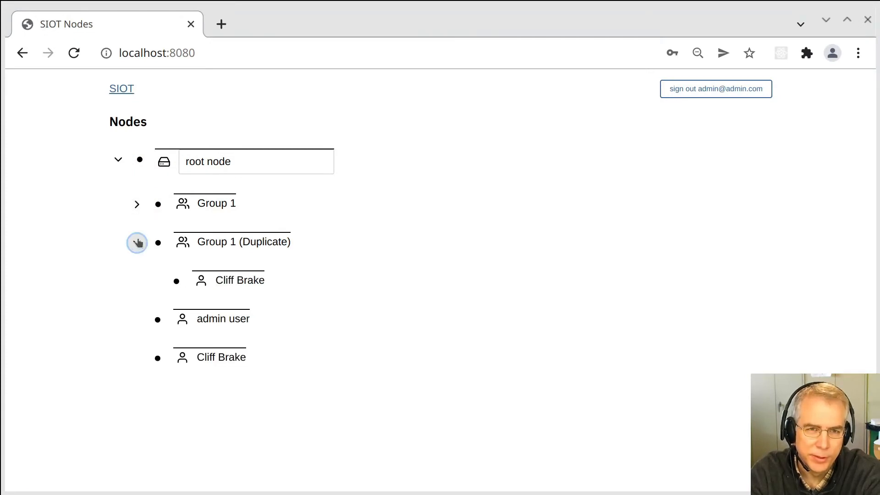
click(136, 204)
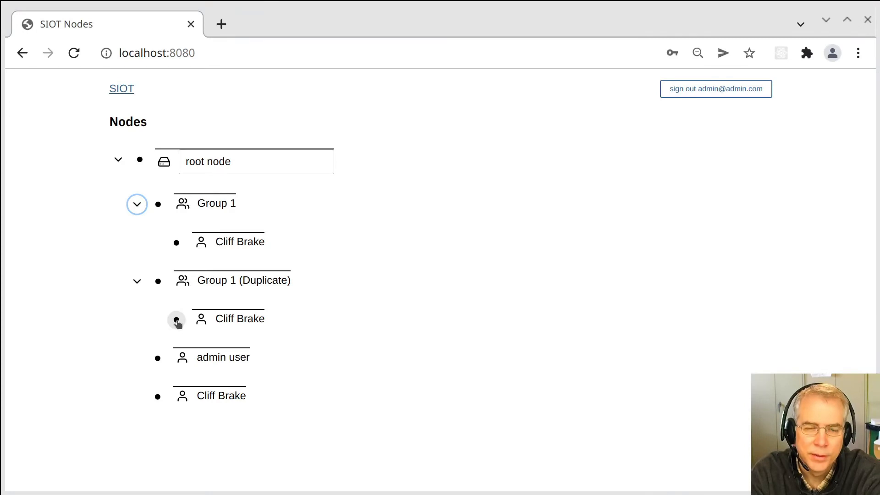
Erase the Last Name of the user in Group 1 and save.
click(176, 243)
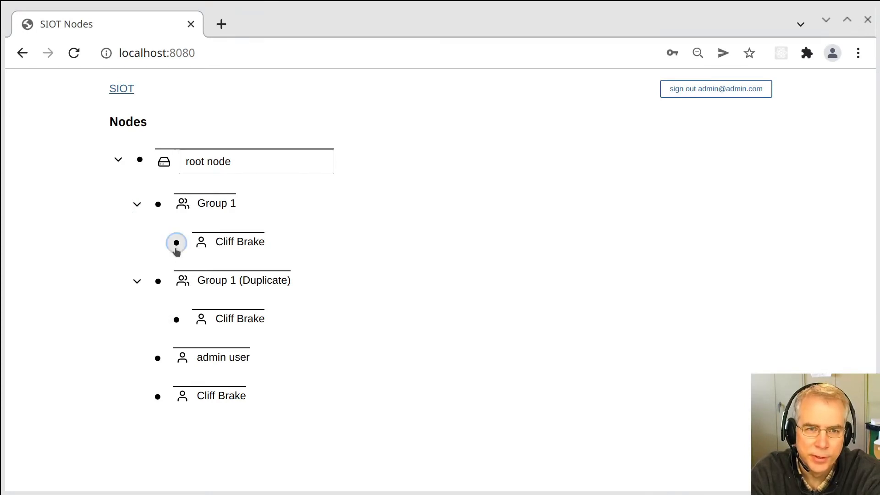
click(282, 294)
key(BackSpace)
key(BackSpace)
key(BackSpace)
key(BackSpace)
key(BackSpace)
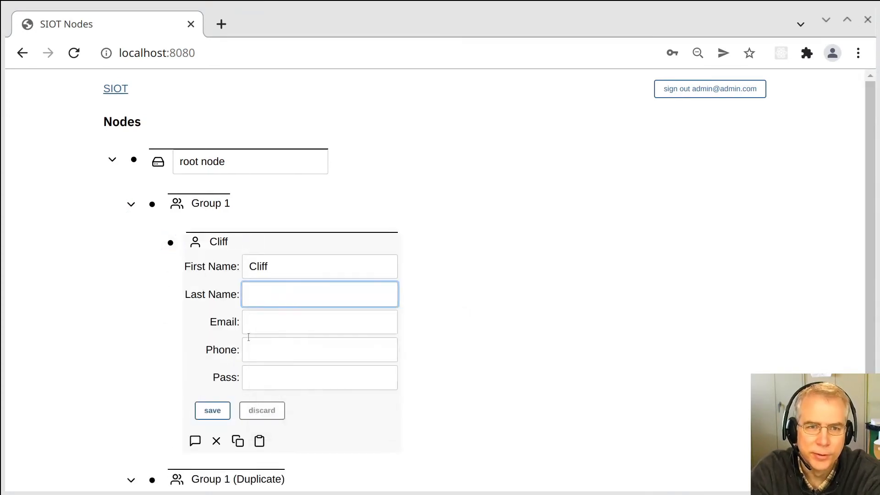
click(196, 418)
click(171, 243)
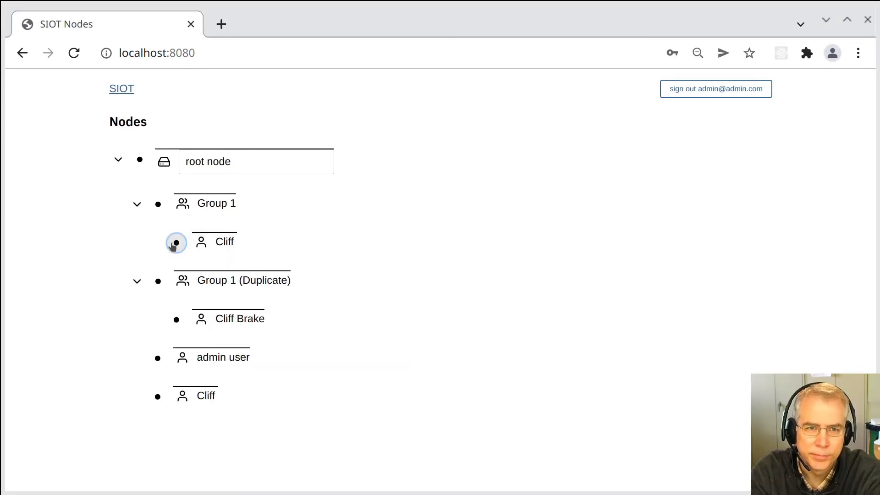